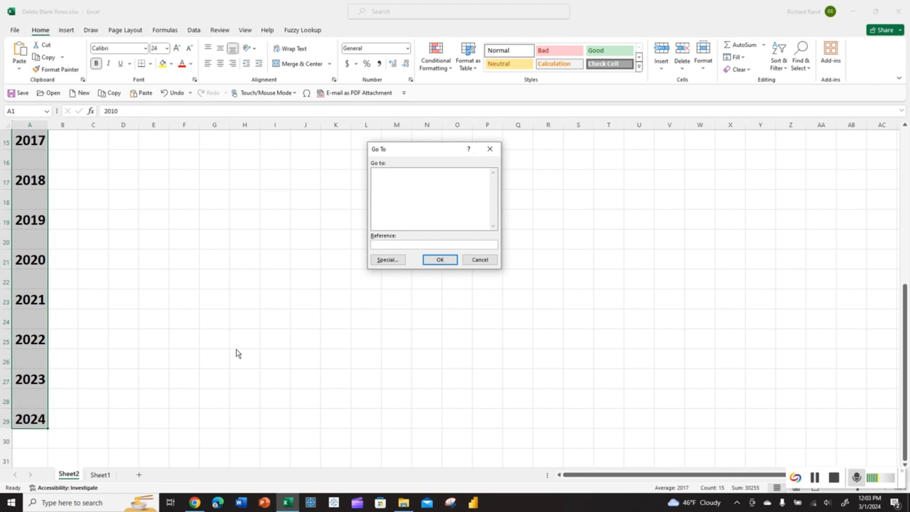
Step: Open Go To Special from the Go To dialog (Ctrl+G, then F5), cancelling it each time
{"action": "left_click_drag", "start_coordinate": [436, 152], "coordinate": [203, 149]}
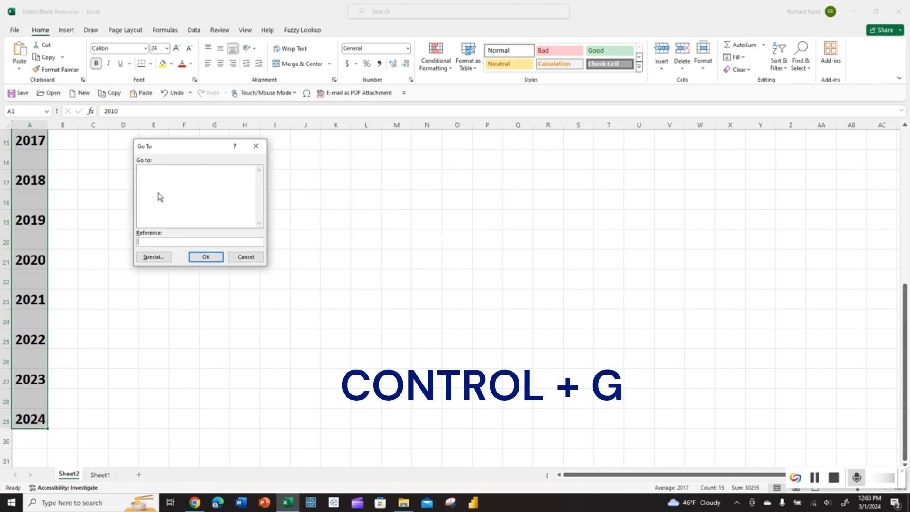
{"action": "left_click", "coordinate": [151, 260]}
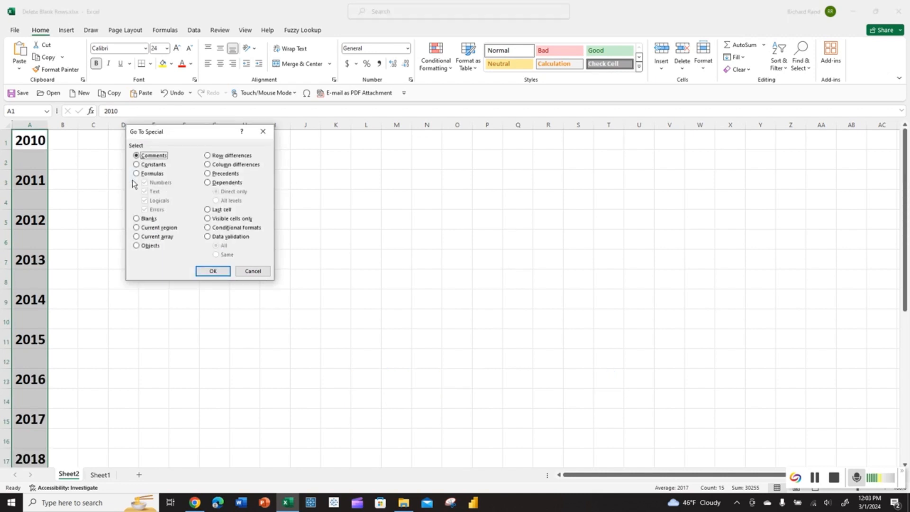
{"action": "left_click_drag", "start_coordinate": [213, 133], "coordinate": [209, 155]}
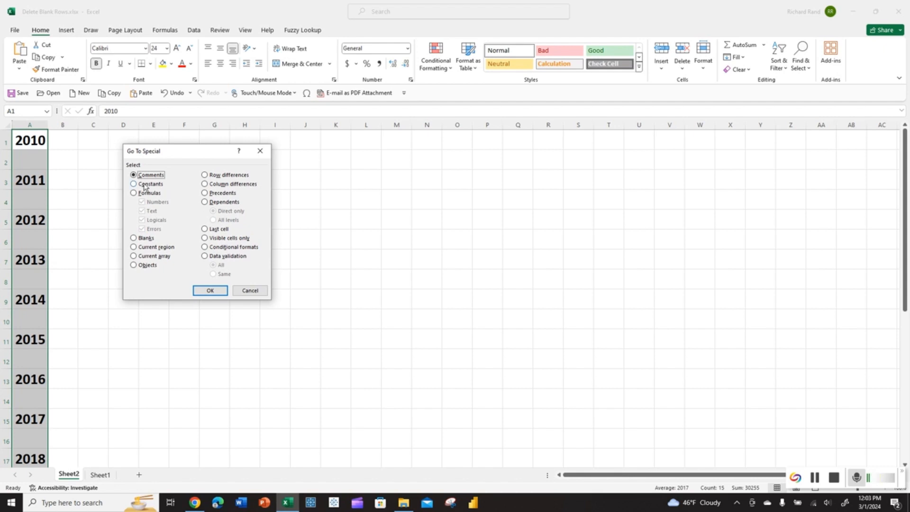
{"action": "left_click", "coordinate": [248, 291]}
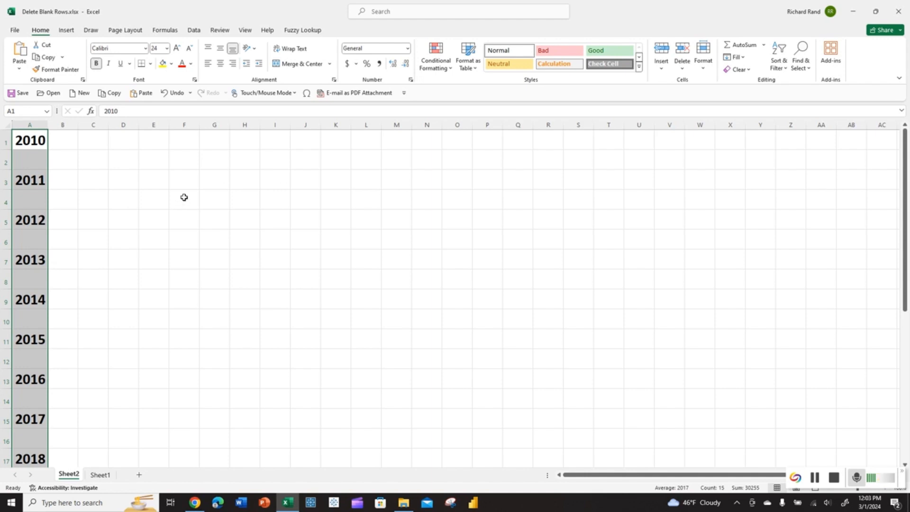
{"action": "key", "text": "F5"}
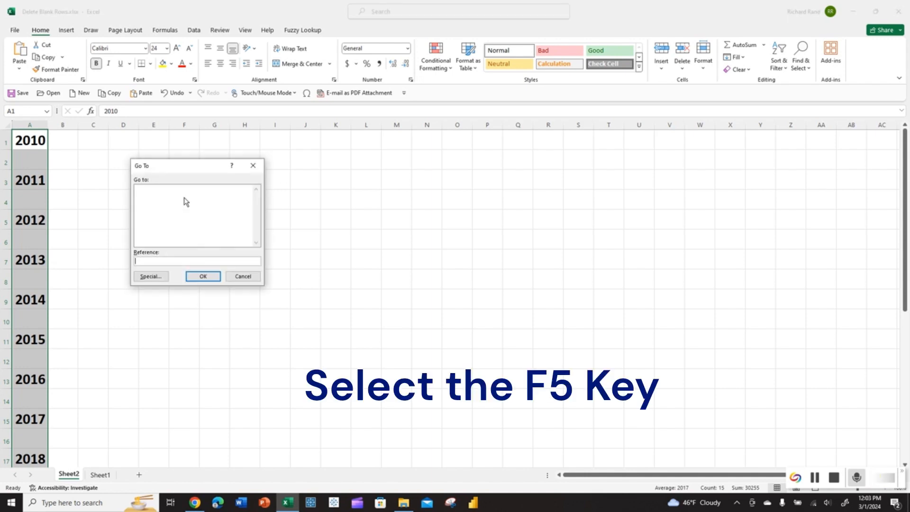
{"action": "left_click", "coordinate": [150, 276]}
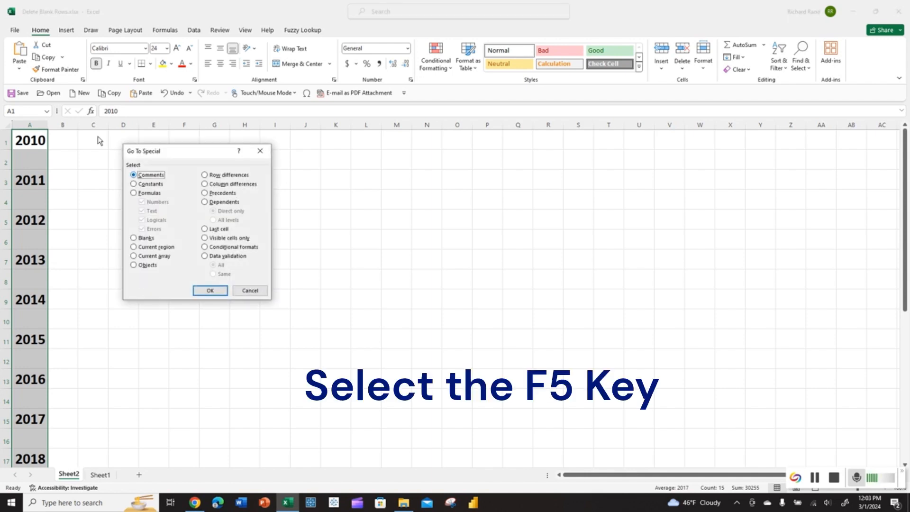
{"action": "left_click", "coordinate": [243, 290]}
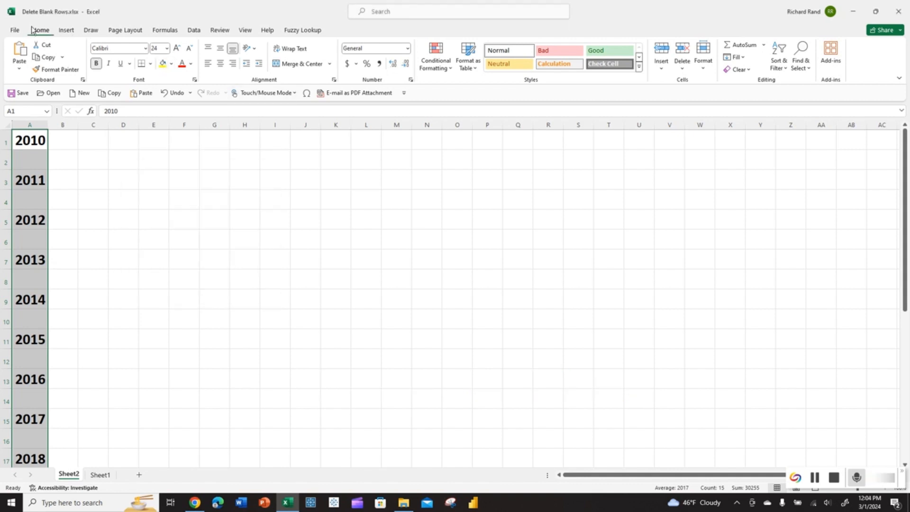
Step: Open Go To Special from Home > Find & Select, then cancel it
{"action": "left_click", "coordinate": [801, 66]}
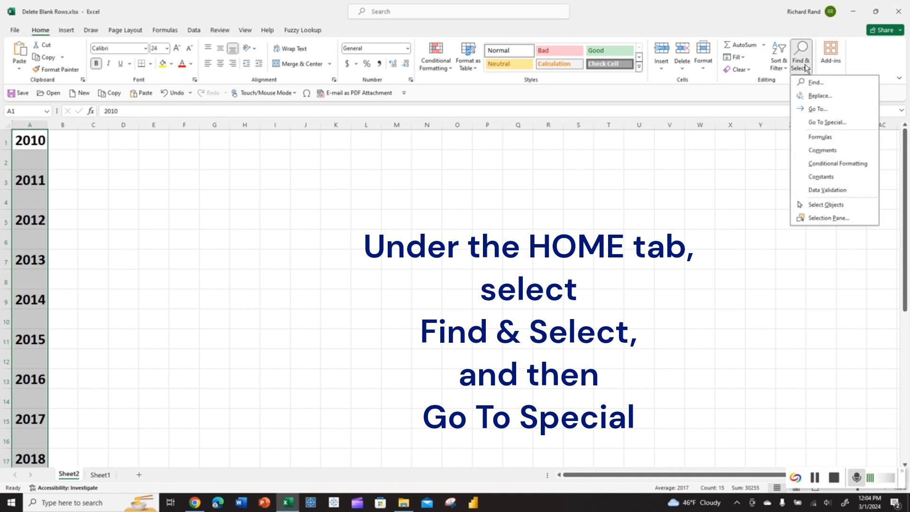
{"action": "left_click", "coordinate": [812, 124]}
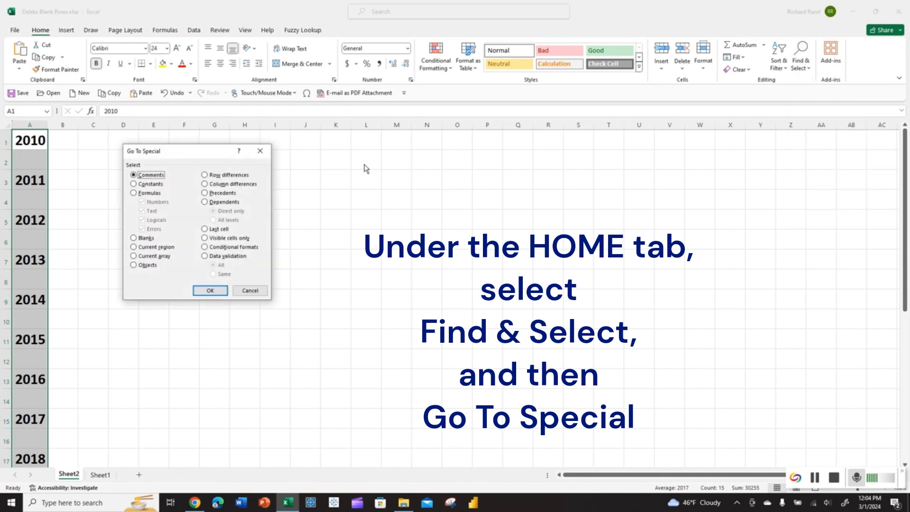
{"action": "left_click", "coordinate": [252, 291]}
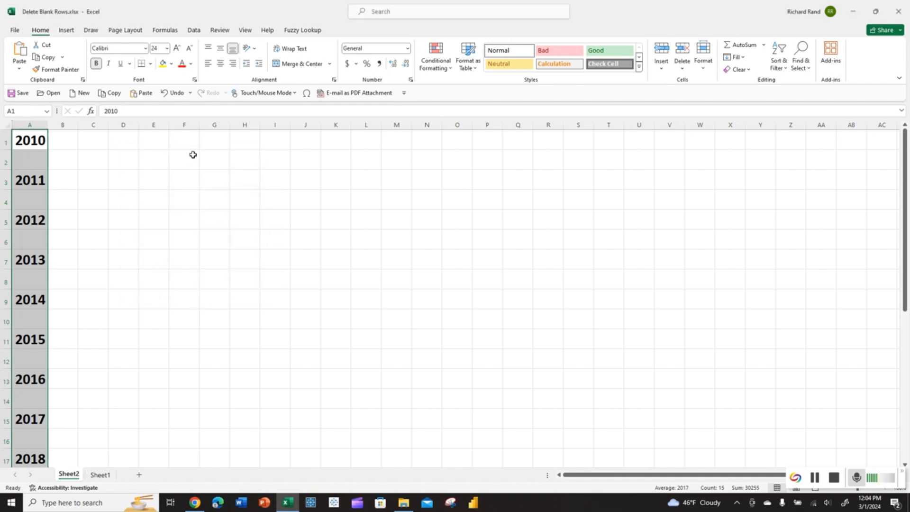
Step: Select the blank cells via Go To Special > Blanks and delete their entire rows
{"action": "key", "text": "F5"}
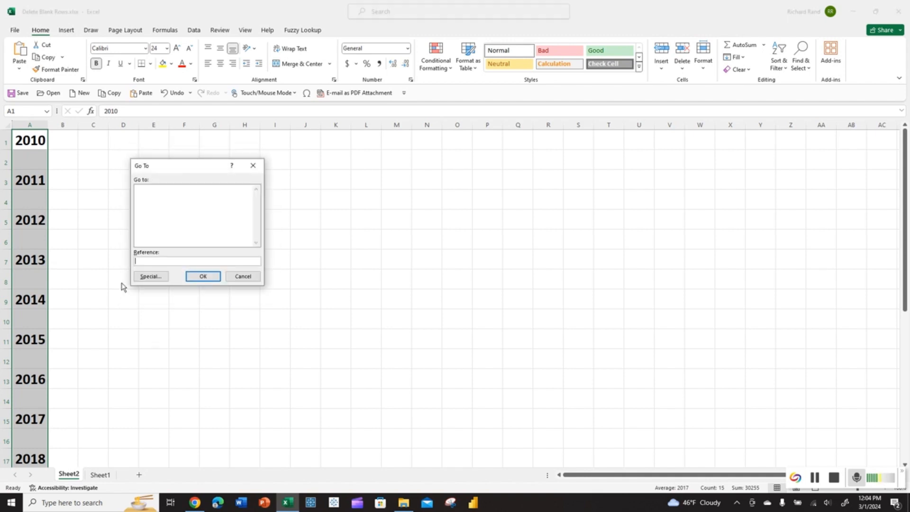
{"action": "left_click", "coordinate": [142, 277]}
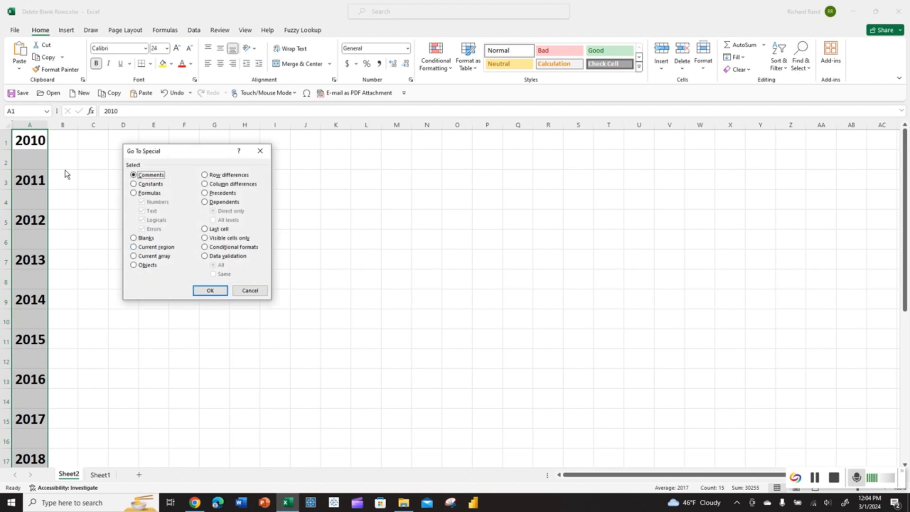
{"action": "left_click", "coordinate": [133, 238]}
{"action": "left_click", "coordinate": [203, 290]}
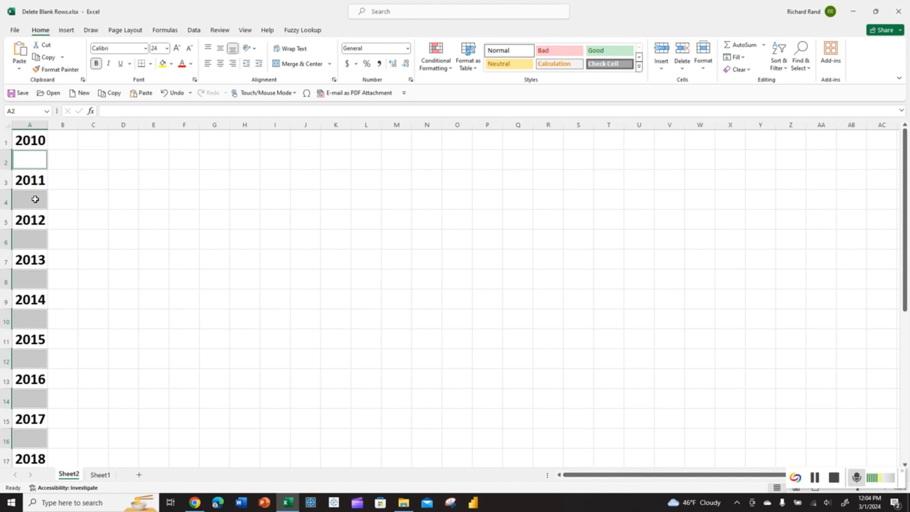
{"action": "key", "text": "ctrl+minus"}
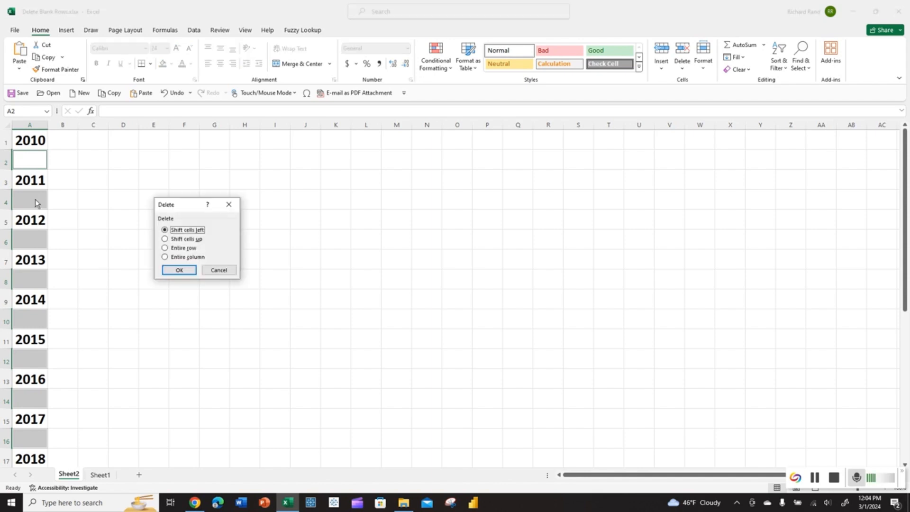
{"action": "left_click", "coordinate": [164, 249]}
{"action": "left_click", "coordinate": [175, 270]}
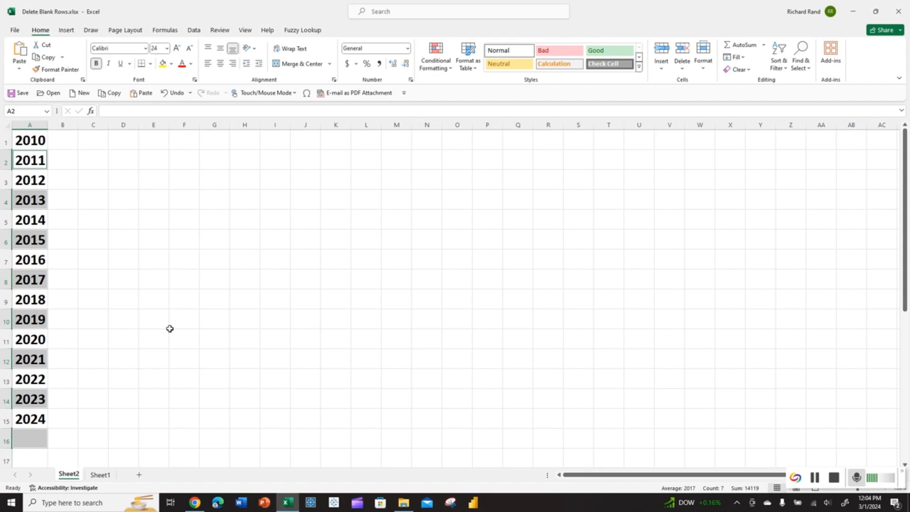
Step: Switch to Sheet1 and select the employee table A1:E12
{"action": "left_click", "coordinate": [100, 474]}
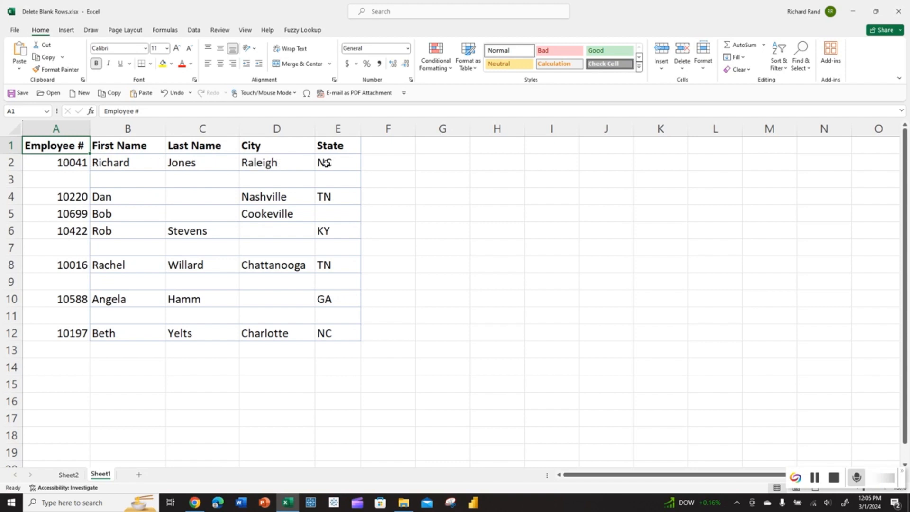
{"action": "left_click", "coordinate": [33, 177]}
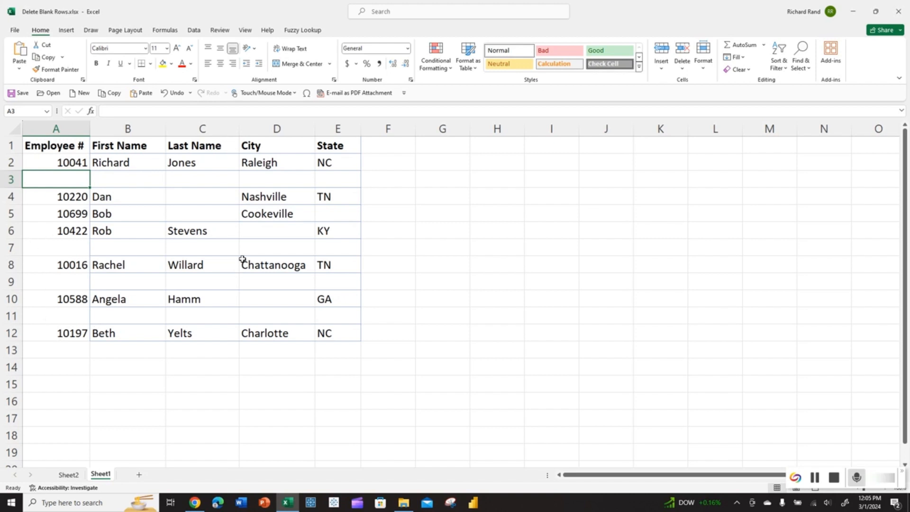
{"action": "left_click_drag", "start_coordinate": [65, 144], "coordinate": [334, 331]}
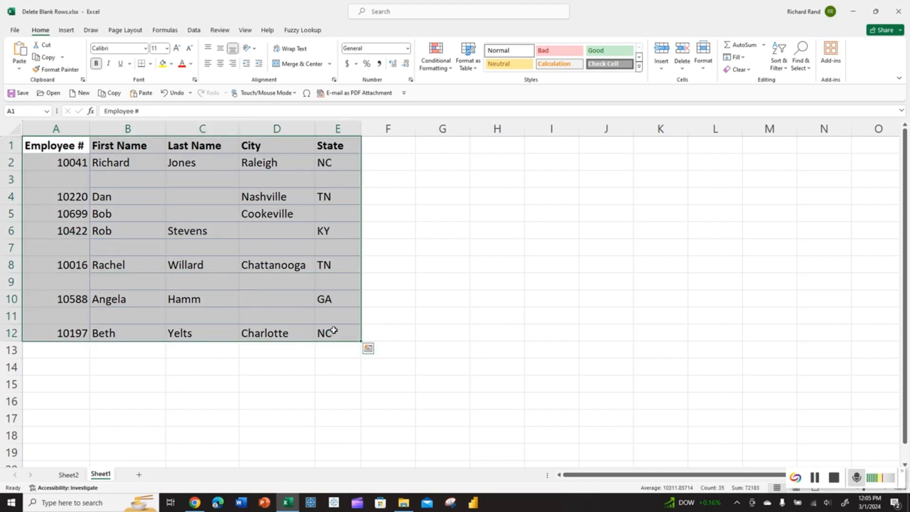
Step: Select every blank cell in the table via Go To Special > Blanks and delete those entire rows
{"action": "key", "text": "ctrl+g"}
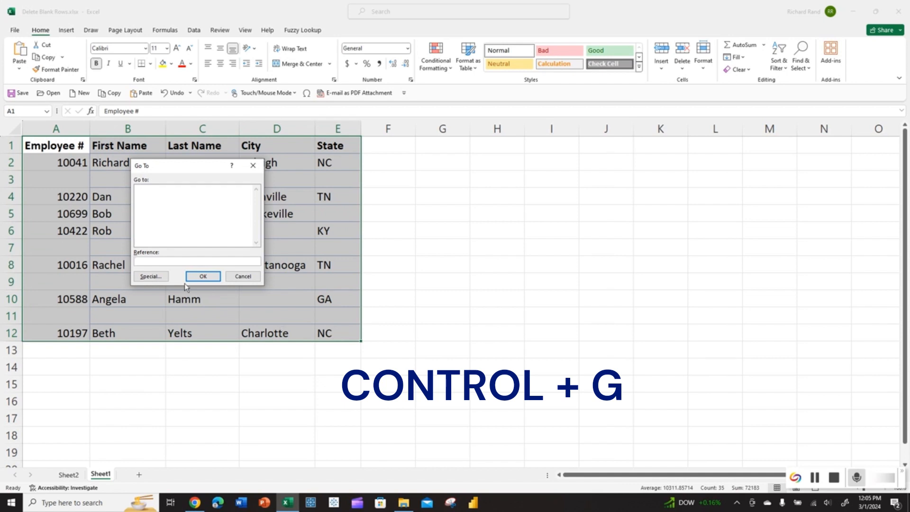
{"action": "left_click", "coordinate": [151, 276]}
{"action": "left_click", "coordinate": [142, 238]}
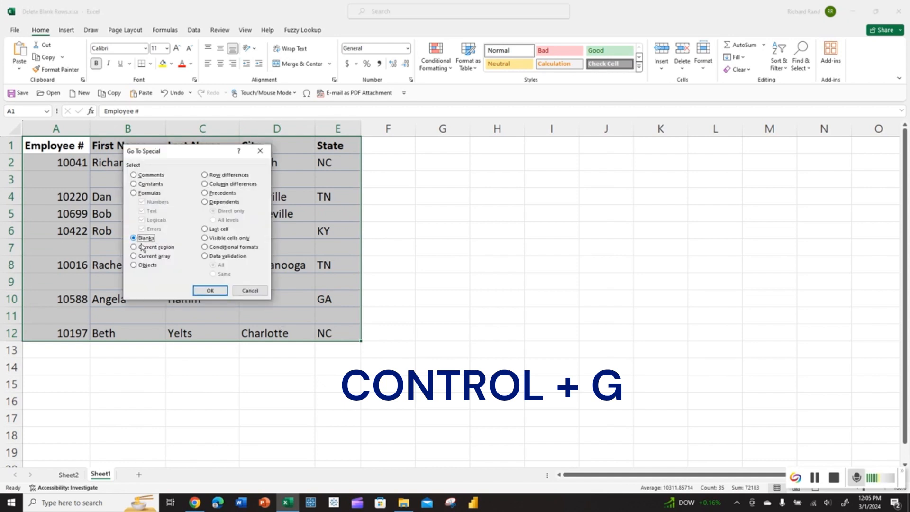
{"action": "left_click", "coordinate": [209, 290]}
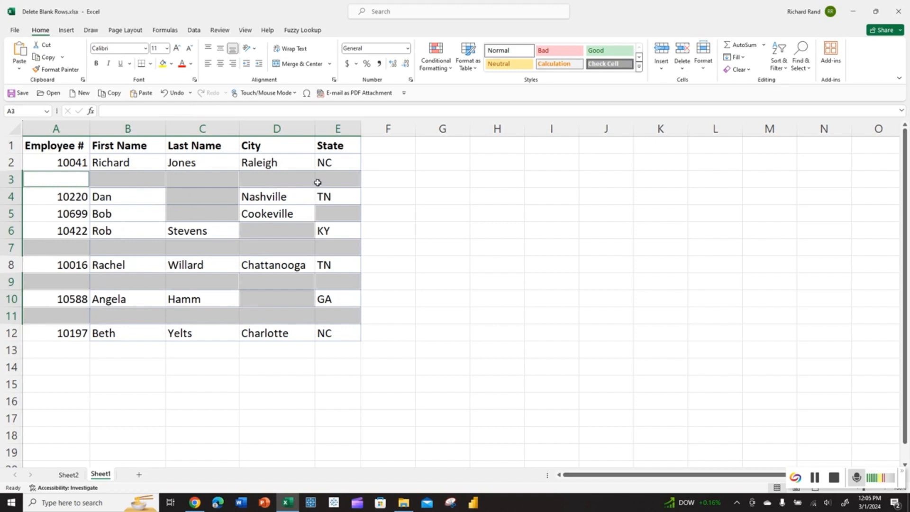
{"action": "key", "text": "ctrl+minus"}
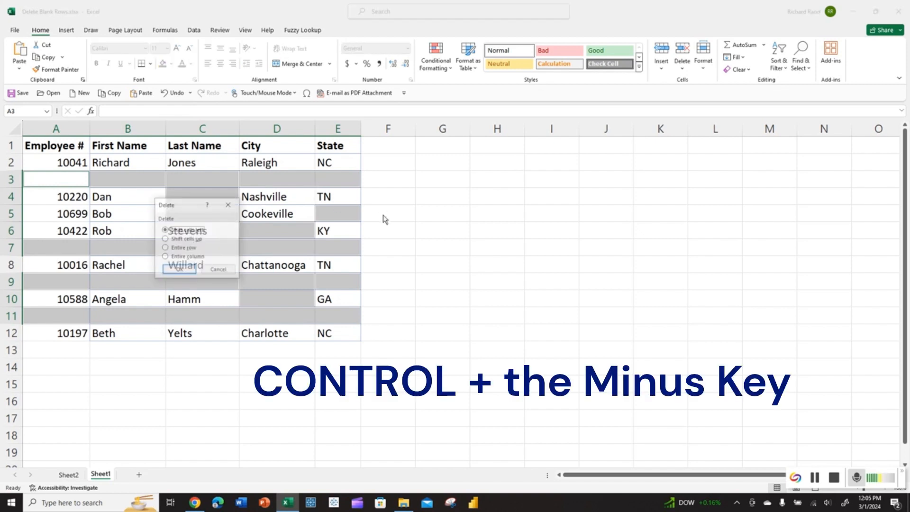
{"action": "left_click", "coordinate": [164, 248]}
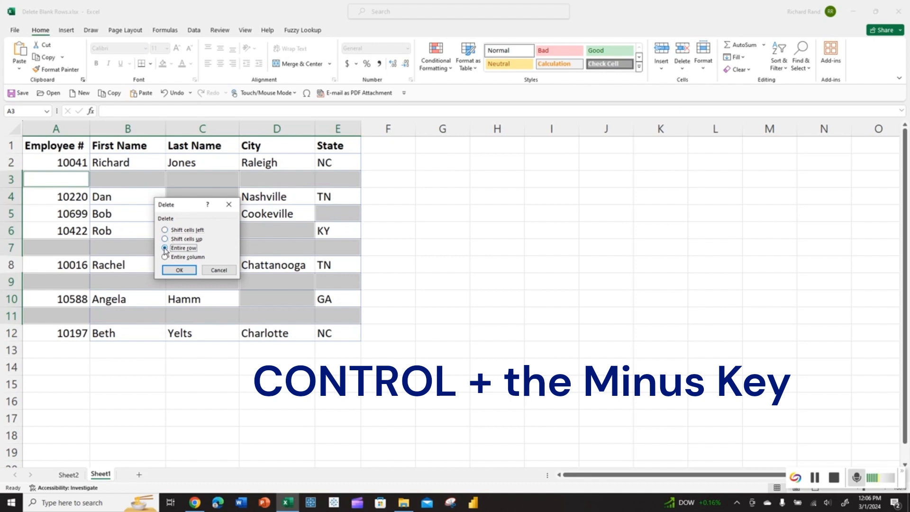
{"action": "left_click", "coordinate": [178, 270]}
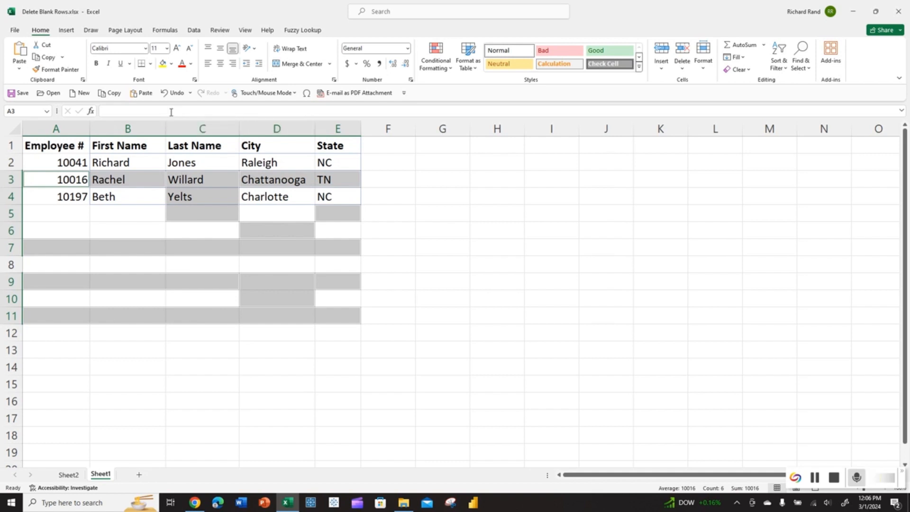
Step: Undo the row deletion, then select columns A through E
{"action": "left_click", "coordinate": [173, 94]}
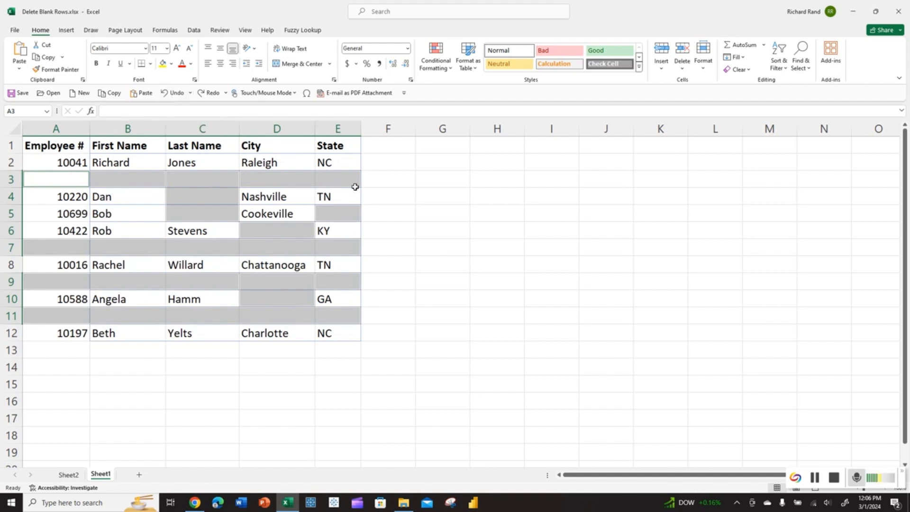
{"action": "left_click", "coordinate": [383, 182]}
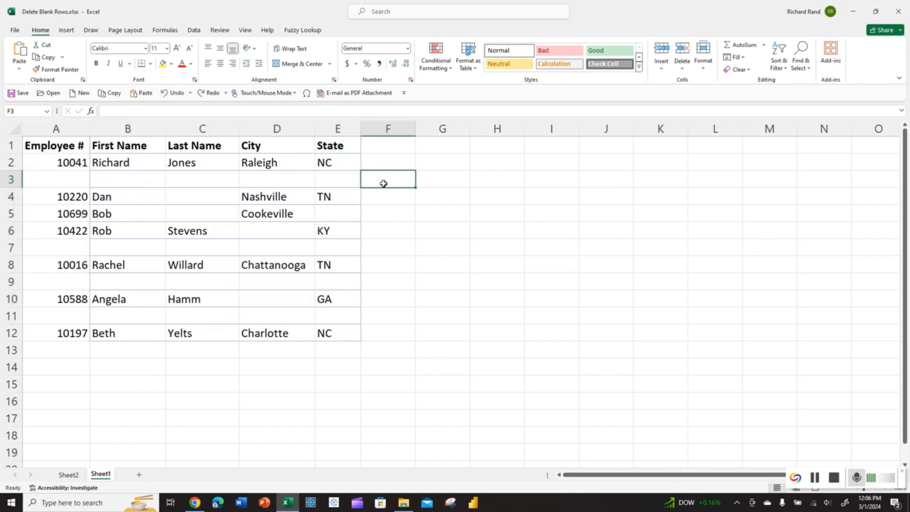
{"action": "left_click_drag", "start_coordinate": [55, 128], "coordinate": [328, 143]}
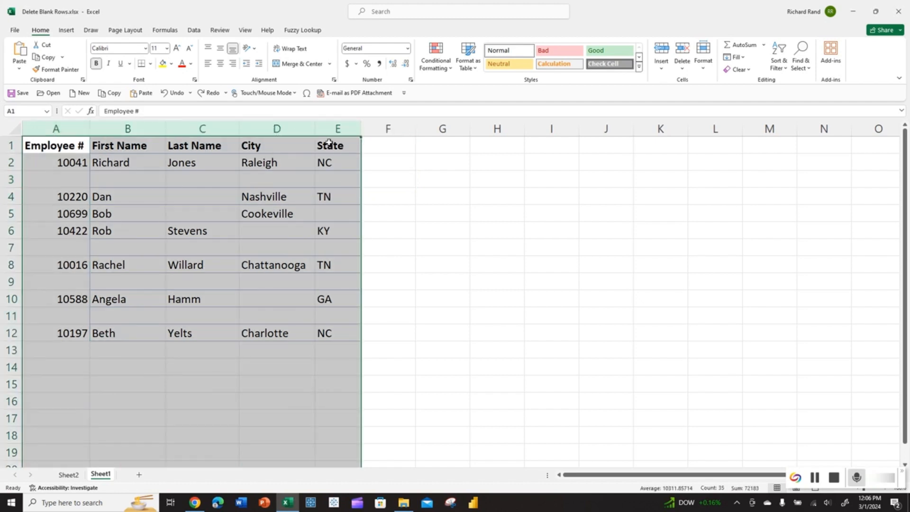
{"action": "left_click", "coordinate": [192, 32]}
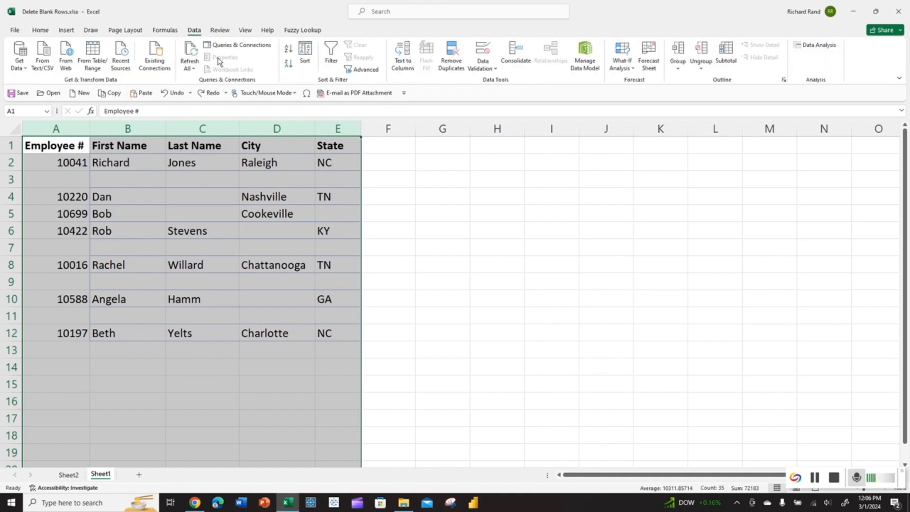
Step: Turn on Filter and filter Employee # to show only (Blanks)
{"action": "left_click", "coordinate": [330, 56]}
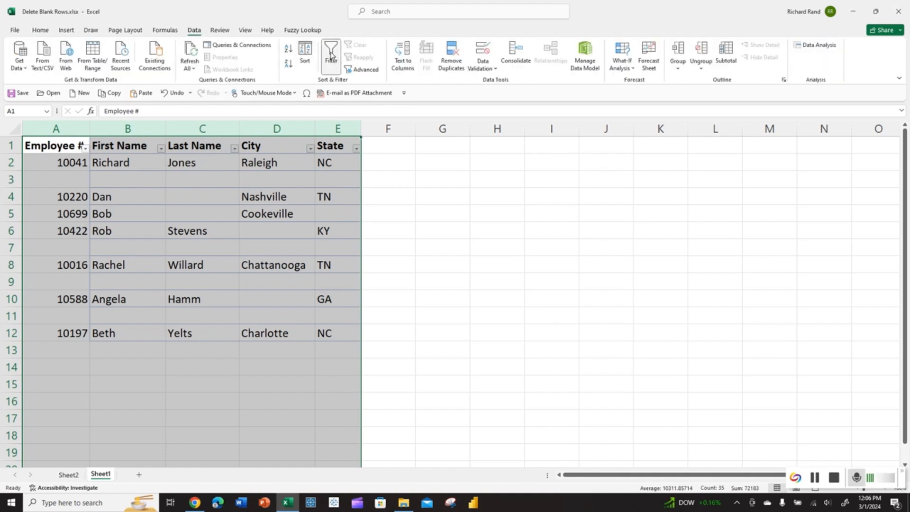
{"action": "left_click", "coordinate": [99, 159]}
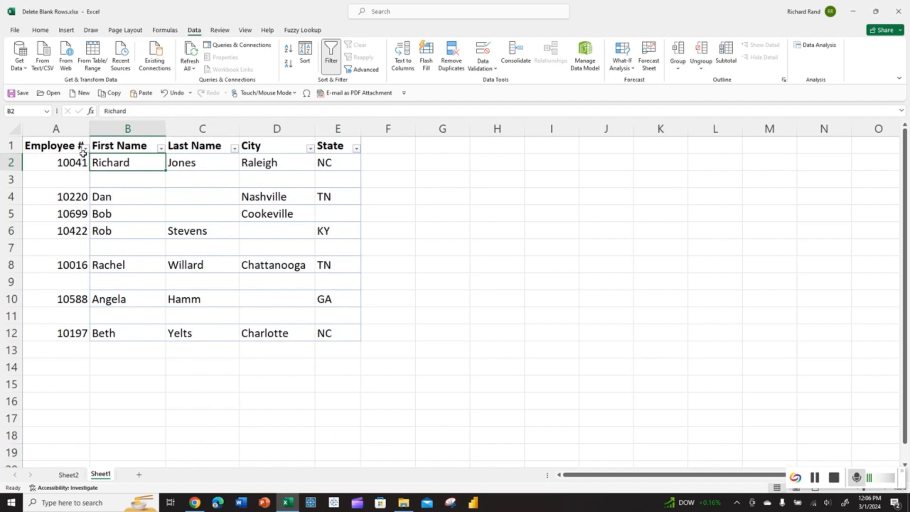
{"action": "left_click", "coordinate": [85, 149]}
{"action": "left_click", "coordinate": [174, 155]}
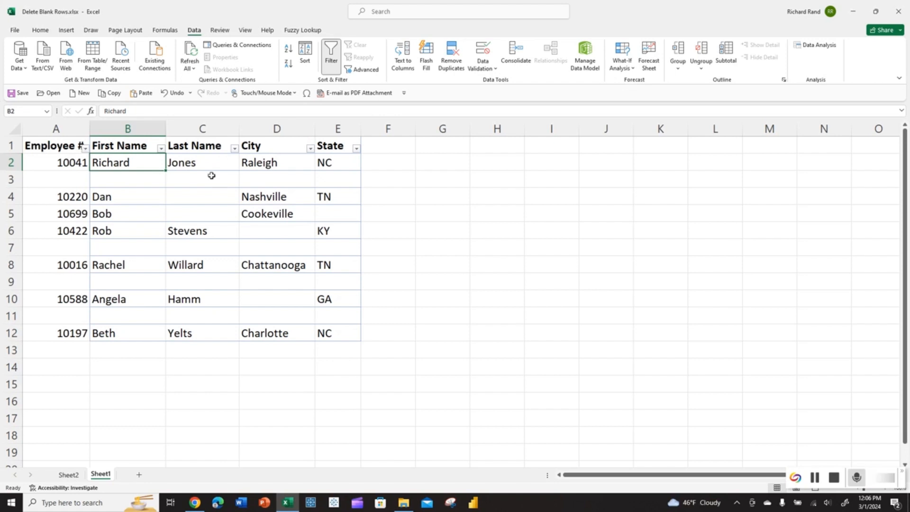
{"action": "left_click", "coordinate": [86, 149]}
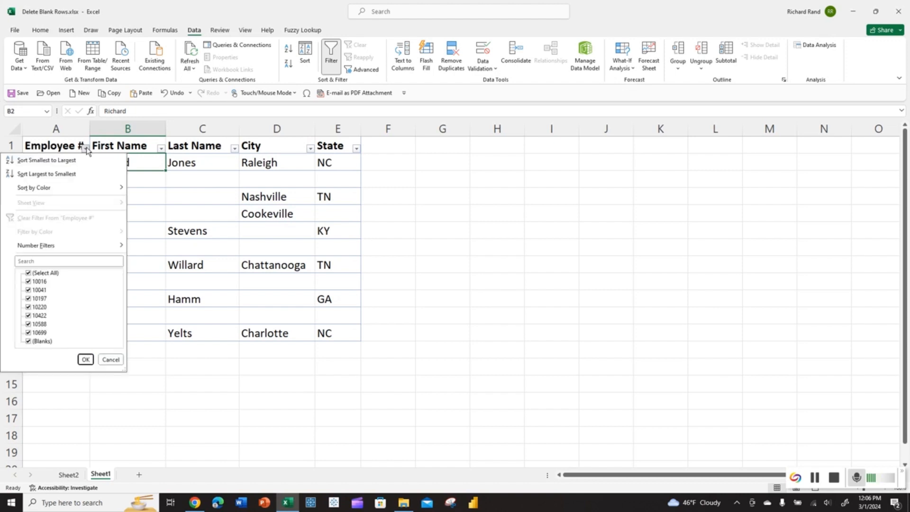
{"action": "left_click", "coordinate": [27, 274]}
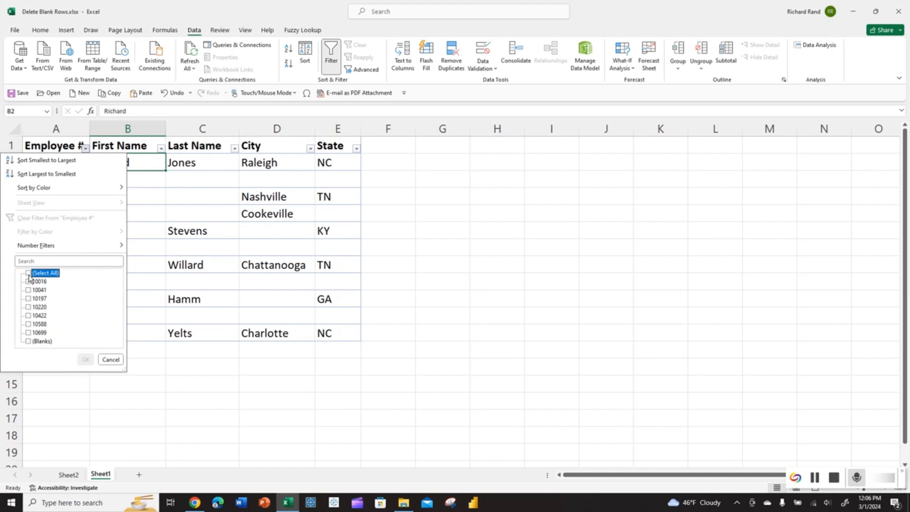
{"action": "left_click", "coordinate": [28, 342]}
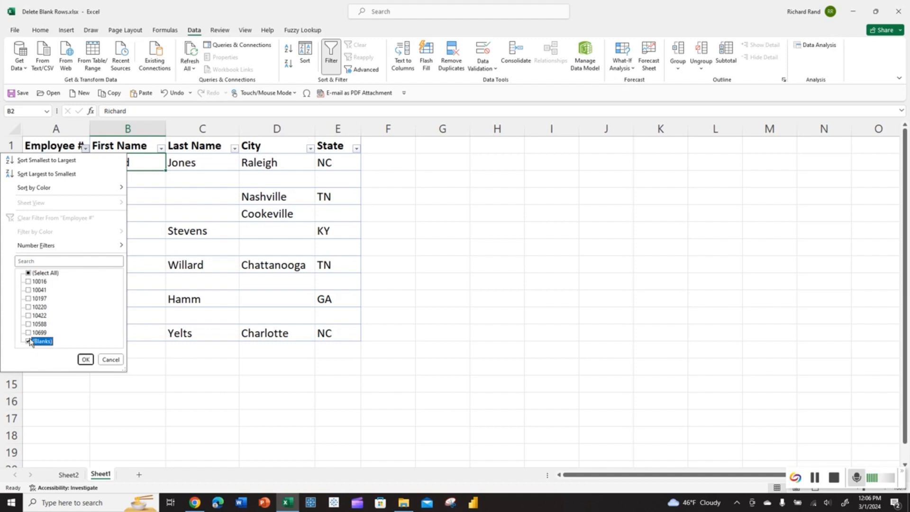
{"action": "left_click", "coordinate": [85, 360]}
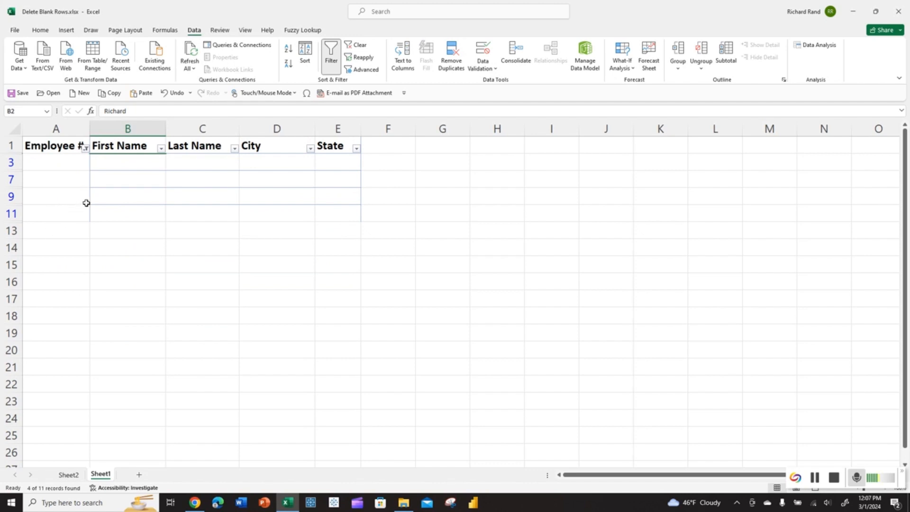
Step: Check the First Name, Last Name, City and State filter lists without changing them
{"action": "left_click", "coordinate": [162, 148]}
{"action": "left_click", "coordinate": [234, 148]}
{"action": "left_click", "coordinate": [234, 149]}
{"action": "left_click", "coordinate": [310, 150]}
{"action": "left_click", "coordinate": [311, 149]}
{"action": "left_click", "coordinate": [310, 149]}
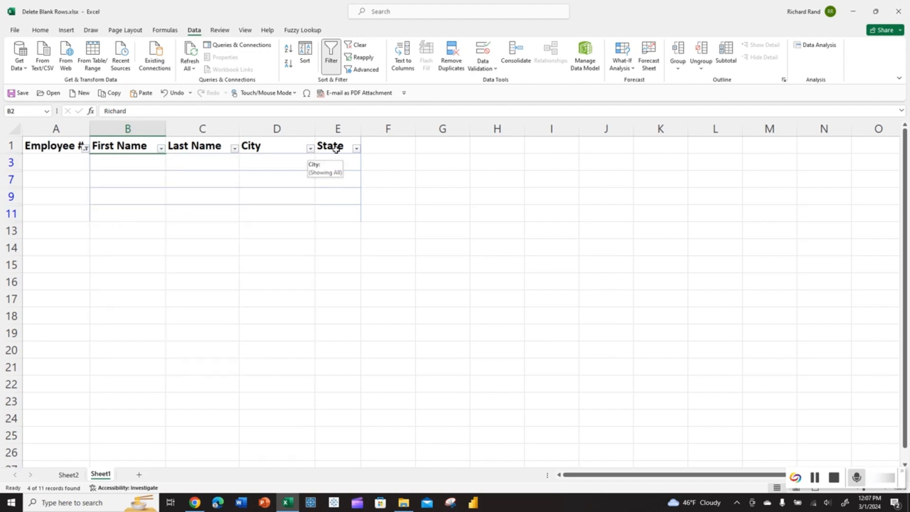
{"action": "left_click", "coordinate": [357, 149]}
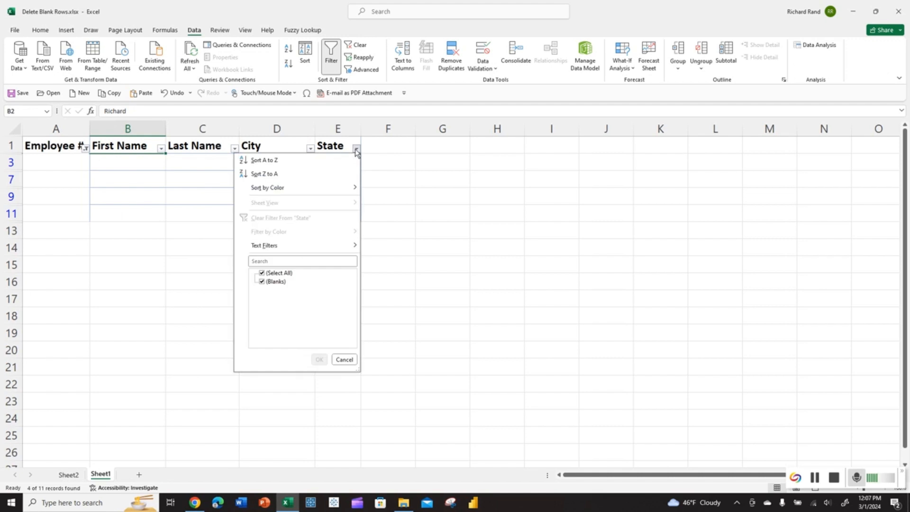
{"action": "left_click", "coordinate": [156, 255]}
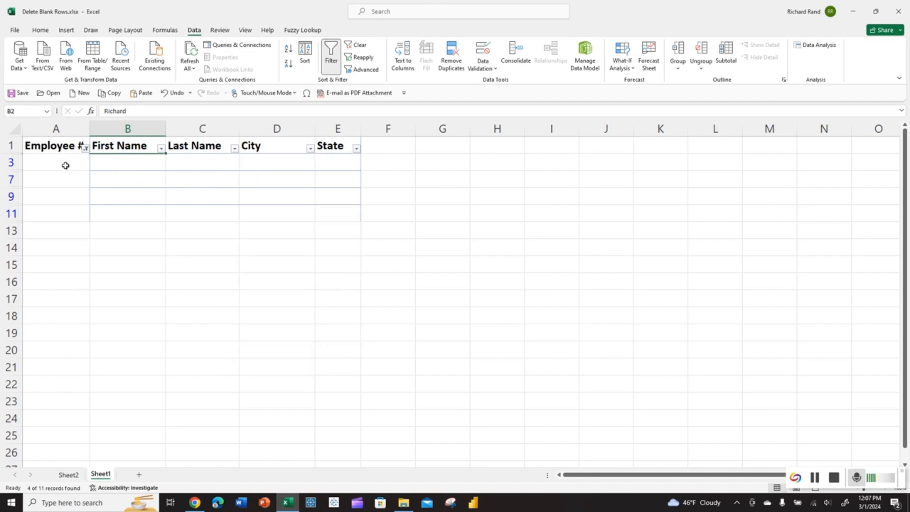
Step: Select the filtered blank cells, delete their entire rows, then turn Filter off to review
{"action": "key", "text": "ctrl+g"}
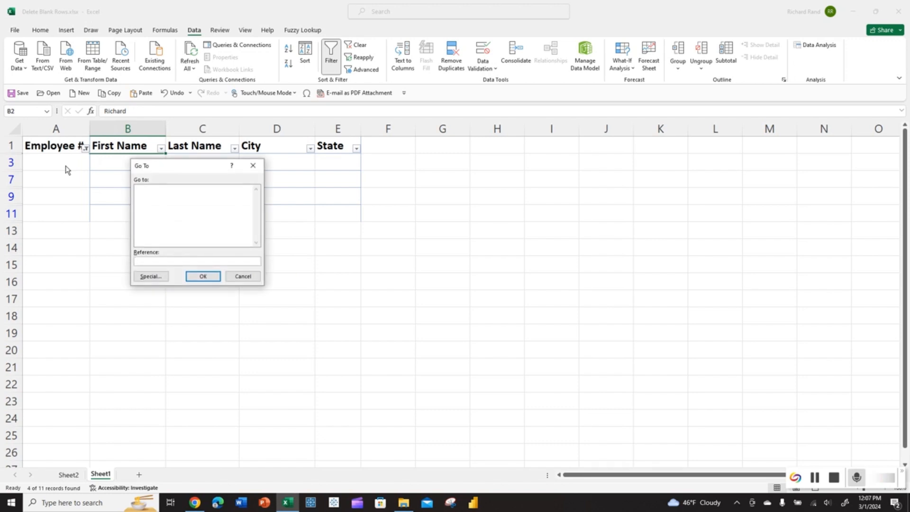
{"action": "left_click", "coordinate": [148, 276]}
{"action": "left_click", "coordinate": [134, 238]}
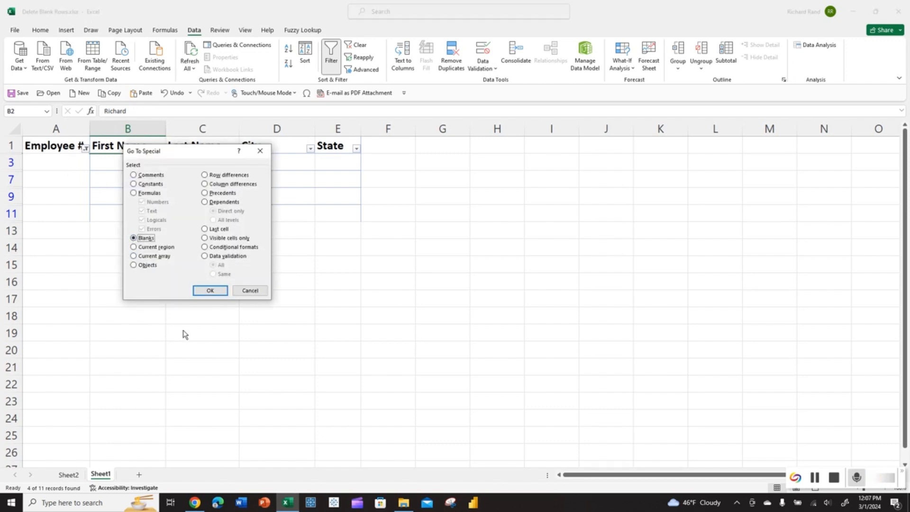
{"action": "left_click", "coordinate": [206, 290]}
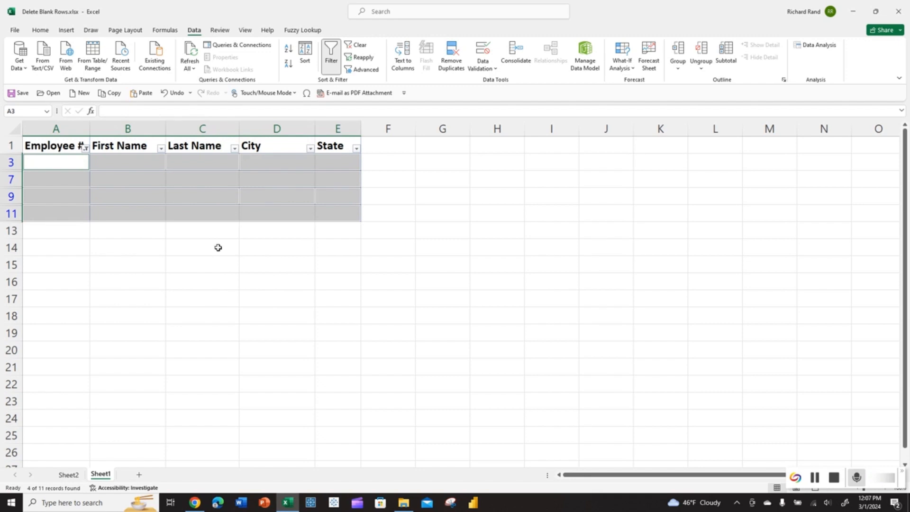
{"action": "key", "text": "ctrl+minus"}
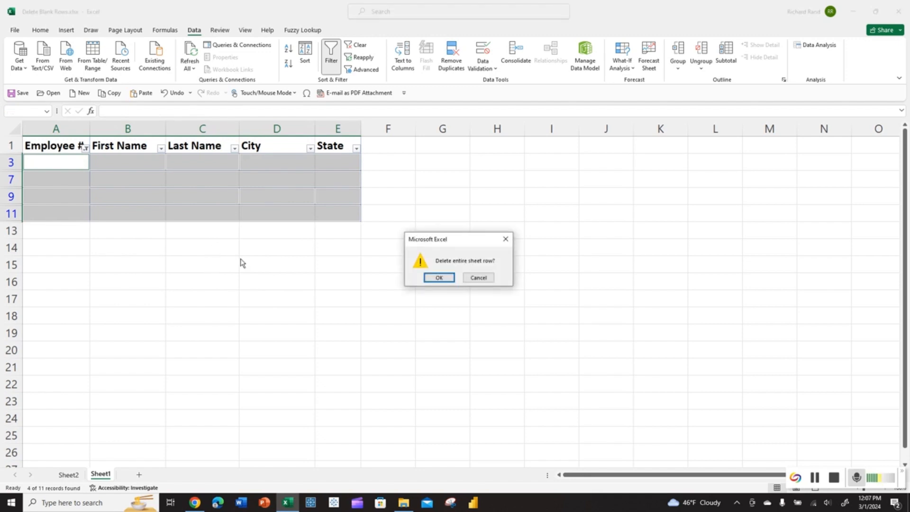
{"action": "left_click", "coordinate": [433, 277]}
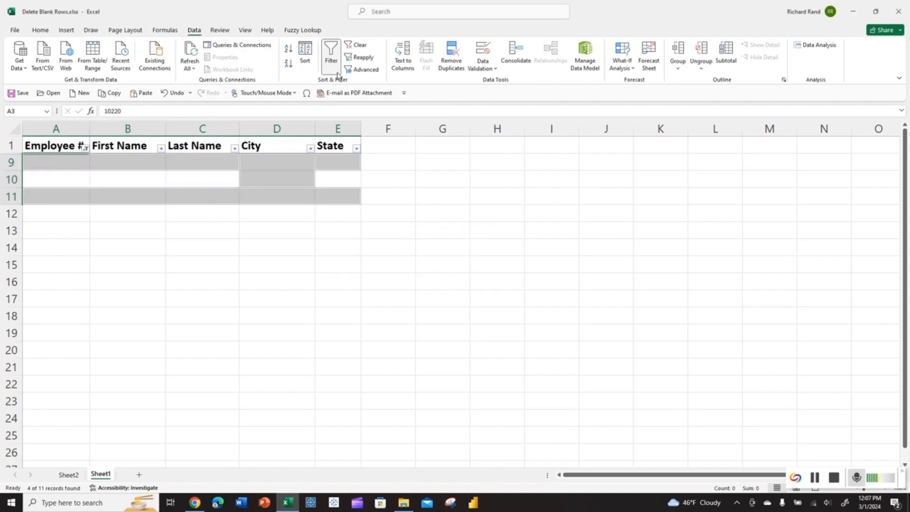
{"action": "left_click", "coordinate": [331, 51]}
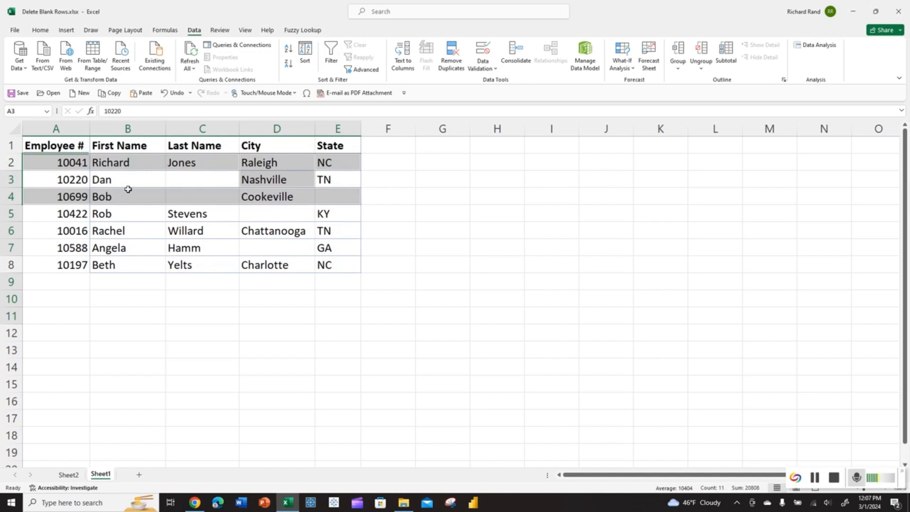
{"action": "left_click", "coordinate": [197, 178]}
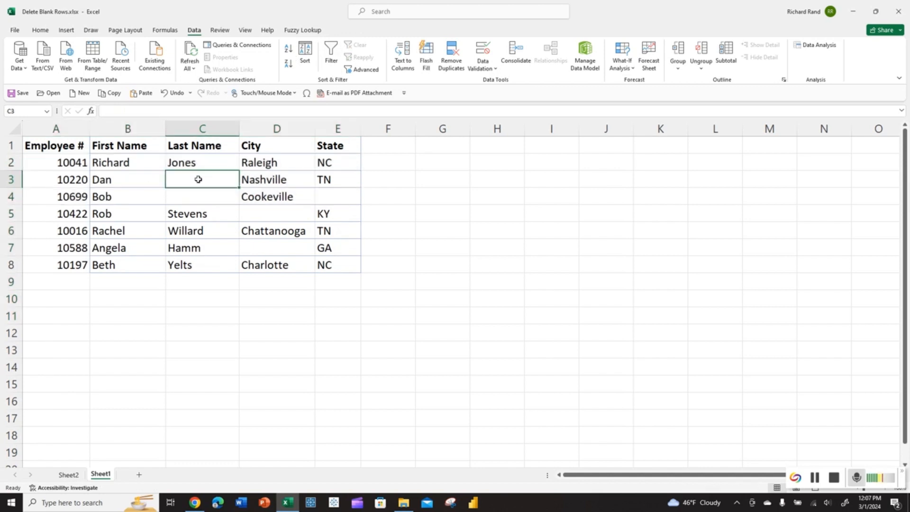
{"action": "left_click", "coordinate": [259, 210]}
{"action": "left_click", "coordinate": [217, 197]}
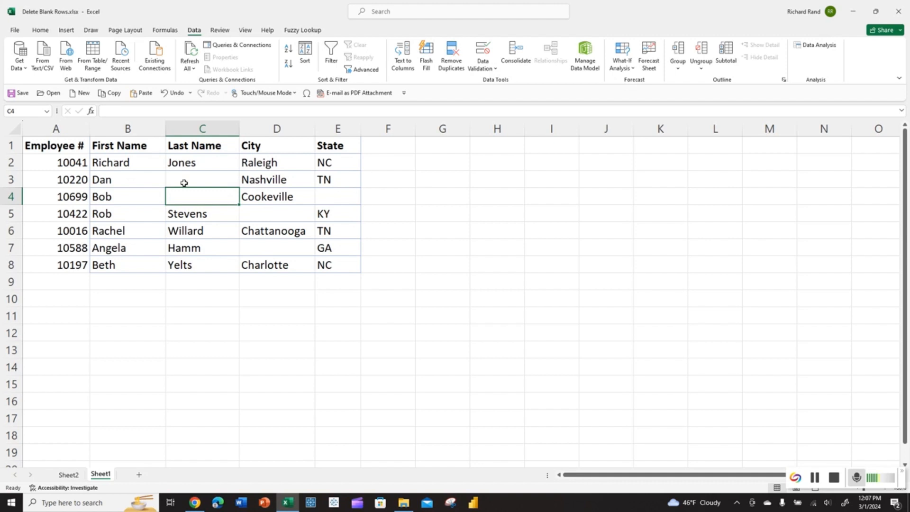
Step: Undo back to the original table and turn Filter off
{"action": "left_click", "coordinate": [178, 95]}
{"action": "left_click", "coordinate": [178, 94]}
{"action": "left_click", "coordinate": [178, 95]}
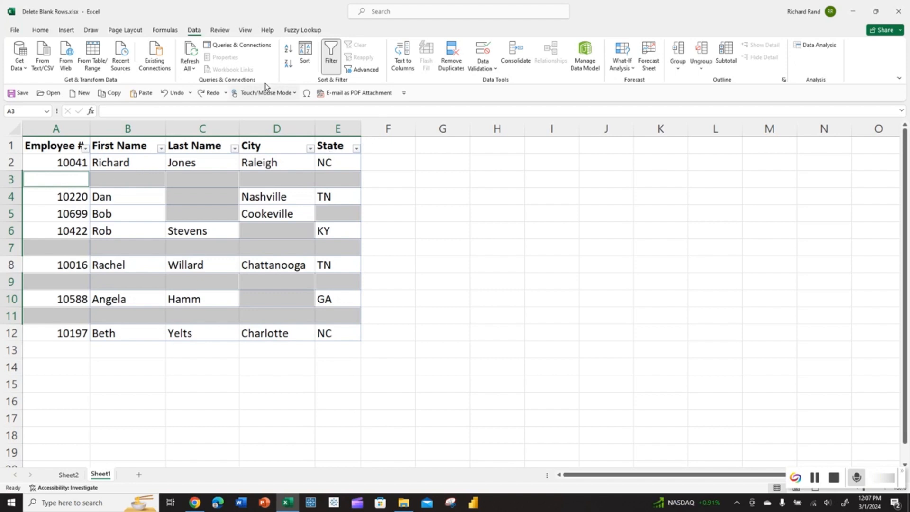
{"action": "left_click", "coordinate": [333, 63]}
{"action": "left_click", "coordinate": [105, 178]}
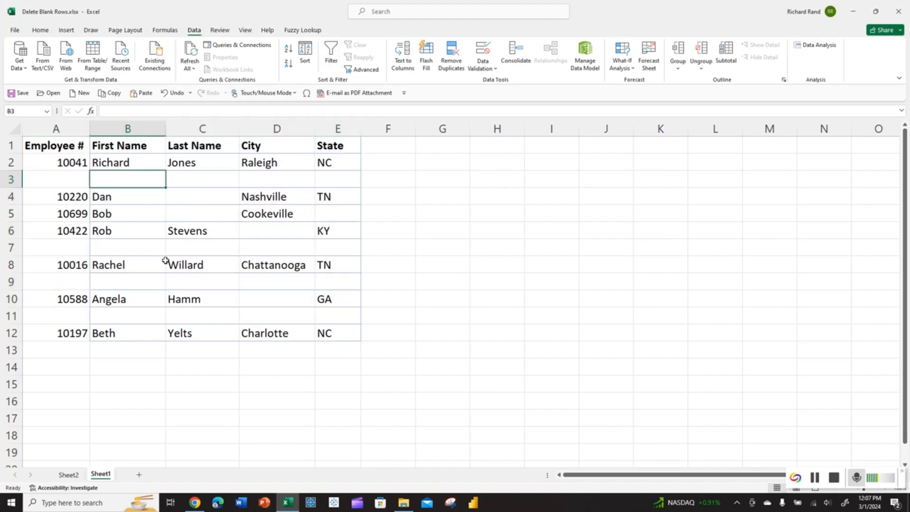
Step: Select A1:E12 and send it to Power Query as a table with headers
{"action": "left_click_drag", "start_coordinate": [71, 147], "coordinate": [319, 326]}
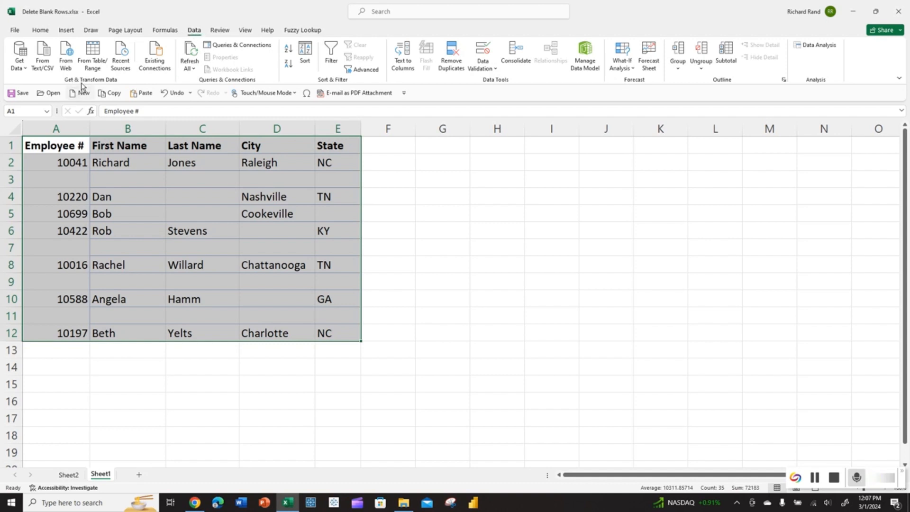
{"action": "left_click", "coordinate": [93, 55]}
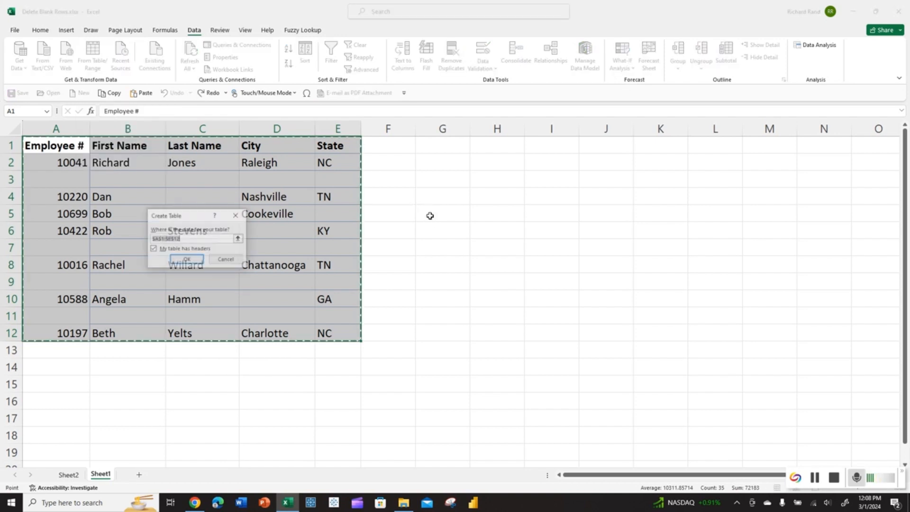
{"action": "left_click", "coordinate": [199, 259]}
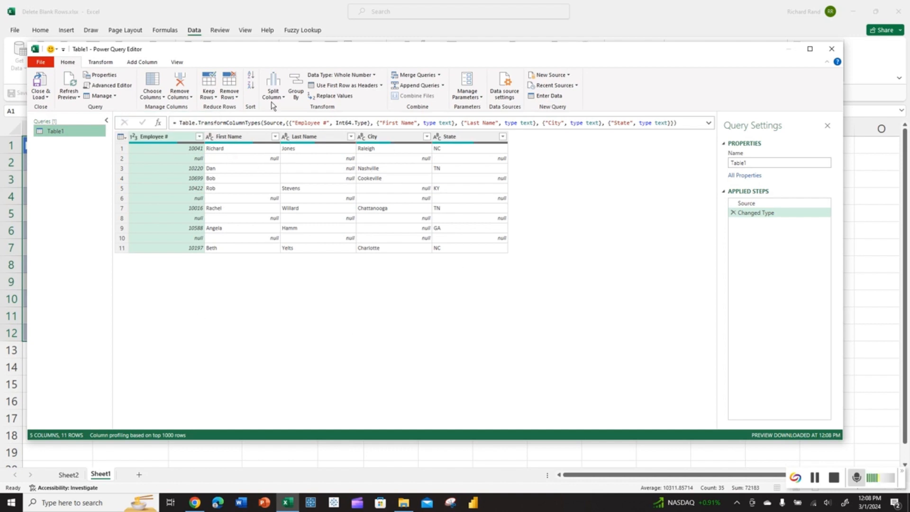
Step: Apply Remove Blank Rows to Table1 and Close & Load the seven-row result
{"action": "left_click", "coordinate": [238, 97]}
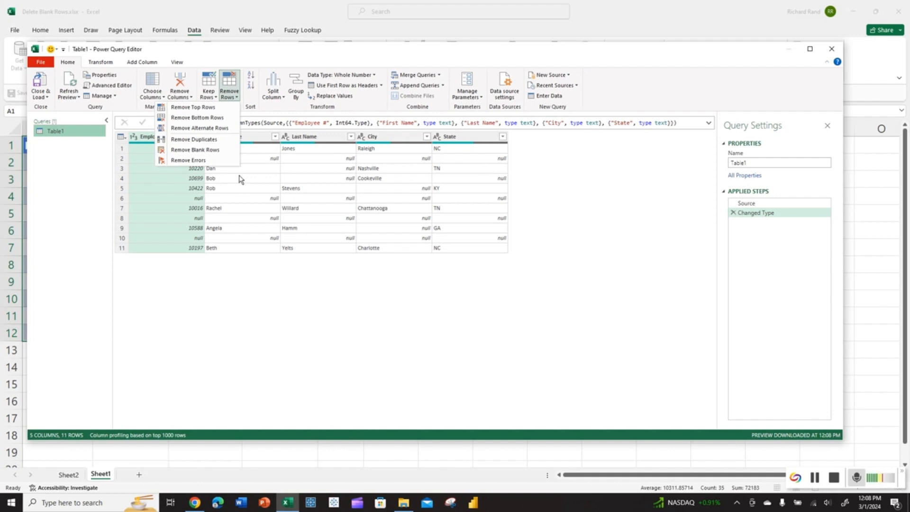
{"action": "left_click", "coordinate": [221, 150]}
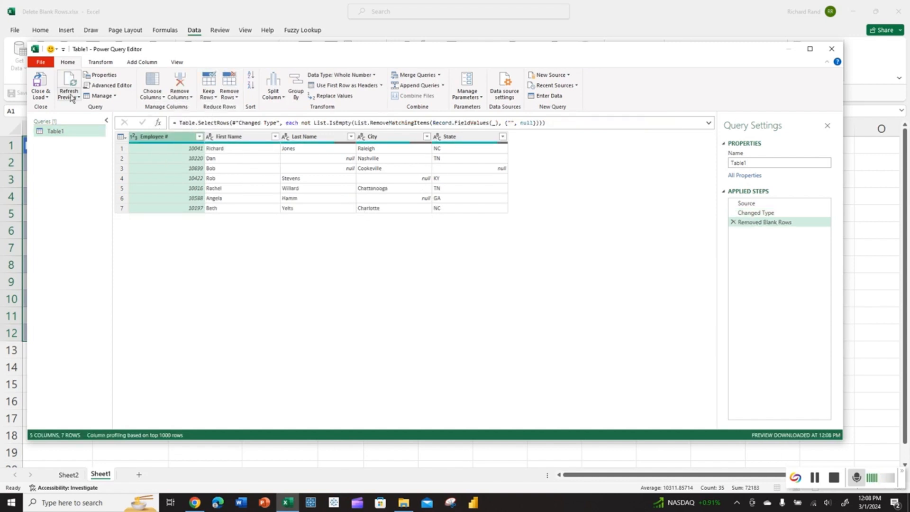
{"action": "left_click", "coordinate": [39, 97]}
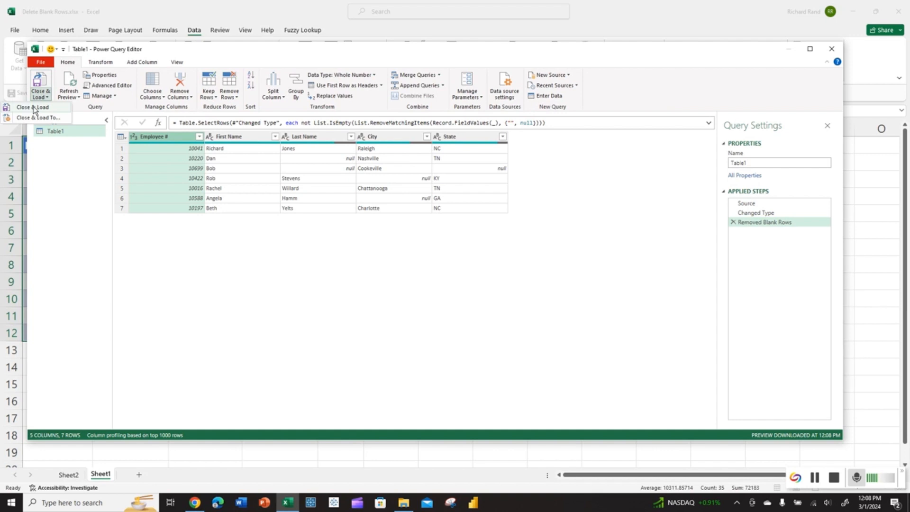
{"action": "left_click", "coordinate": [34, 108]}
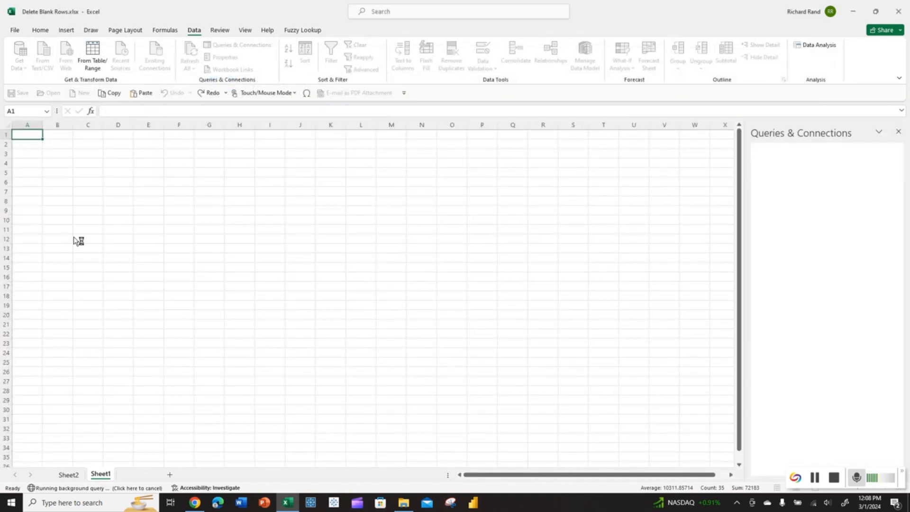